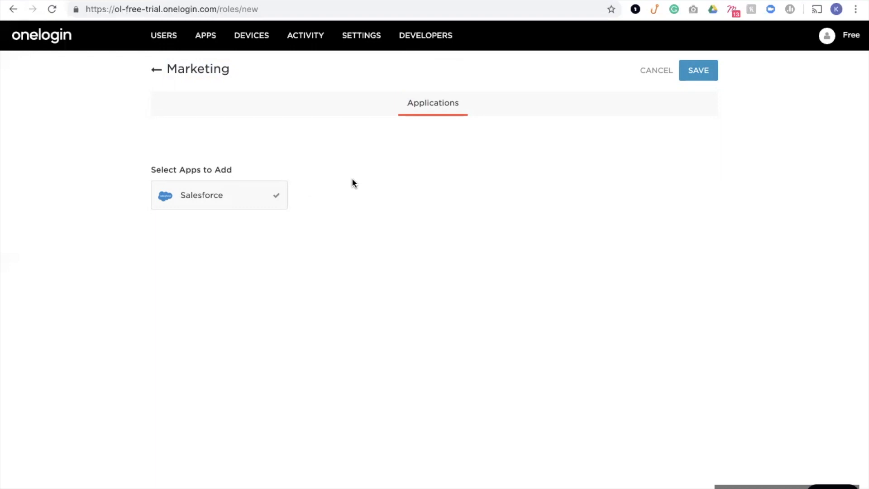
# Save the Marketing role with Salesforce assigned as its application.
pyautogui.click(690, 76)
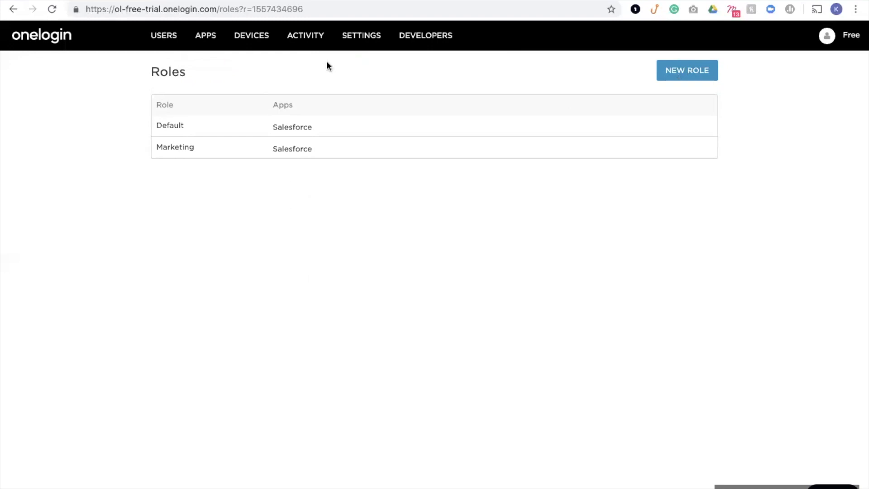
# Go to the Policies page from the Settings menu.
pyautogui.moveTo(358, 41)
pyautogui.click(361, 91)
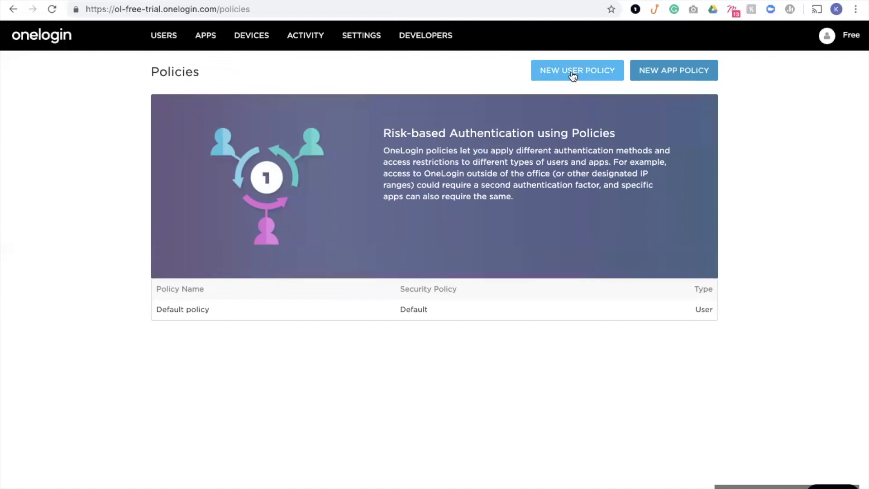
# Start a new user policy and review its password expiry, history, length and complexity options unchanged.
pyautogui.click(569, 79)
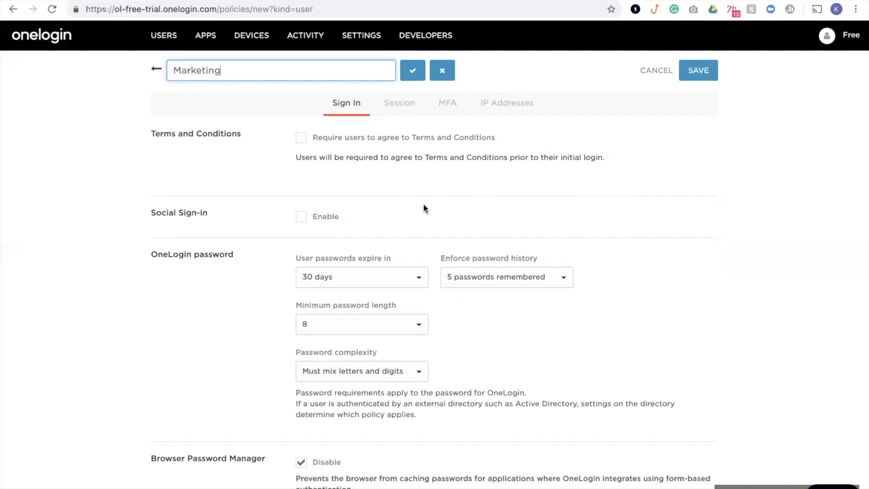
pyautogui.scroll(-1, 424, 206)
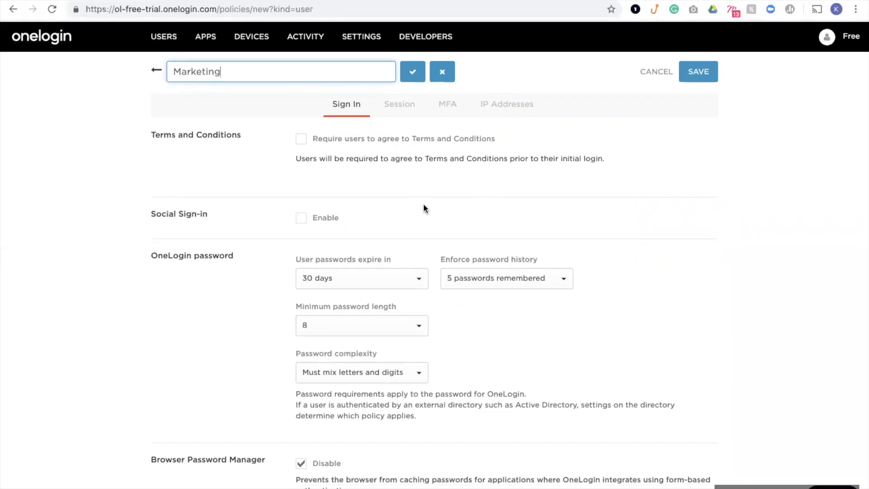
pyautogui.scroll(-3, 423, 208)
pyautogui.click(415, 201)
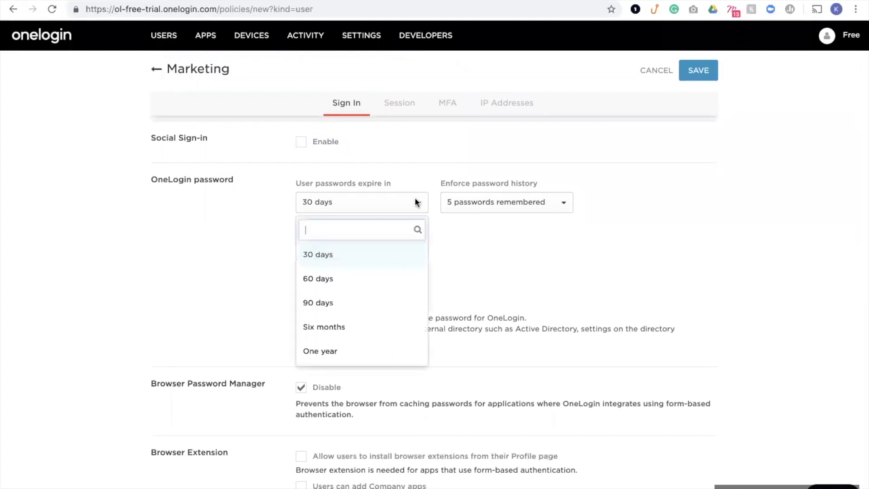
pyautogui.click(483, 204)
pyautogui.click(483, 205)
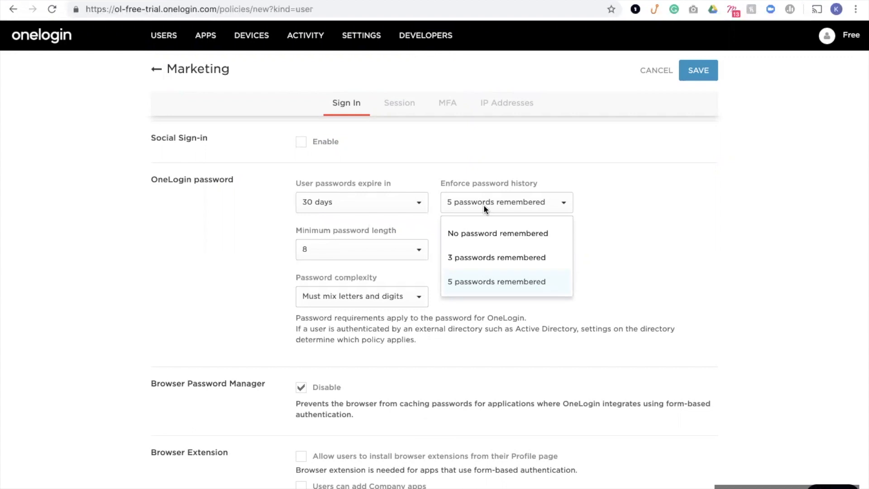
pyautogui.click(420, 251)
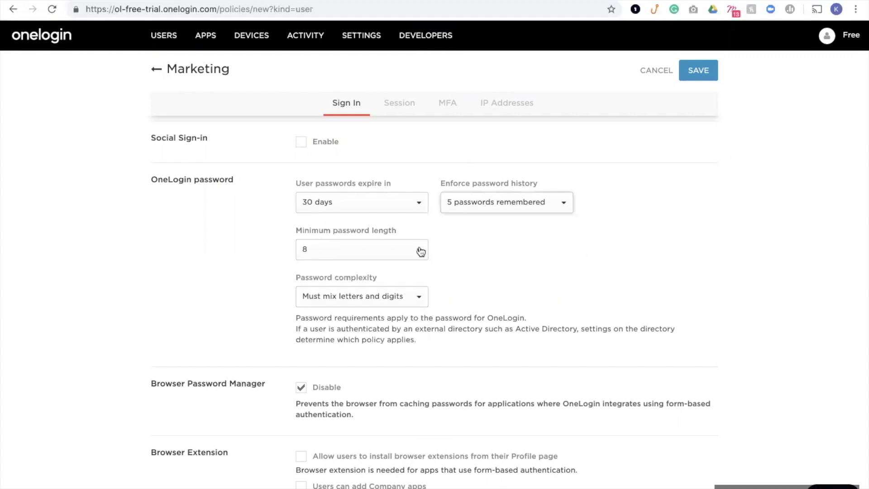
pyautogui.click(421, 251)
pyautogui.click(412, 296)
pyautogui.click(410, 297)
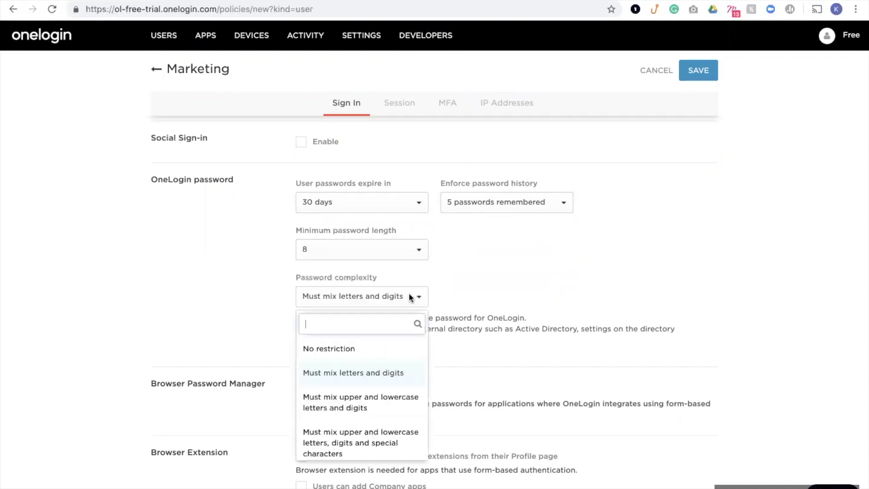
pyautogui.click(455, 299)
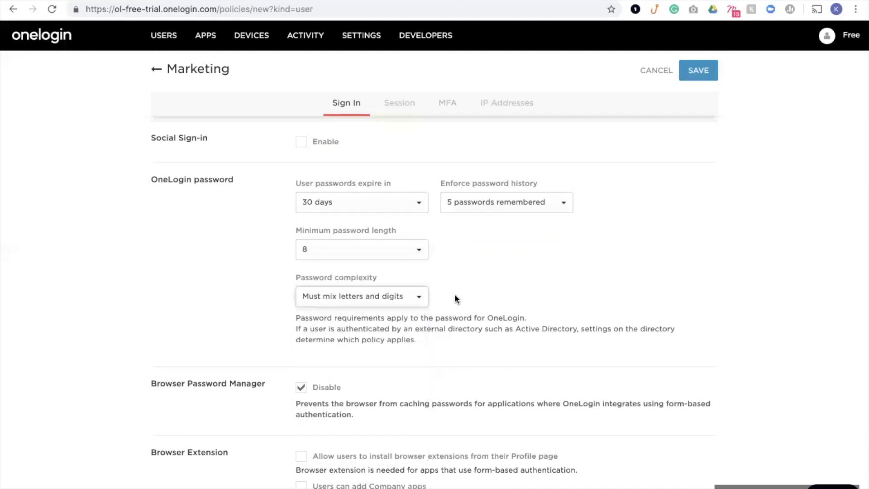
# Allow users to reset passwords using any registered authentication factor.
pyautogui.scroll(-3, 455, 298)
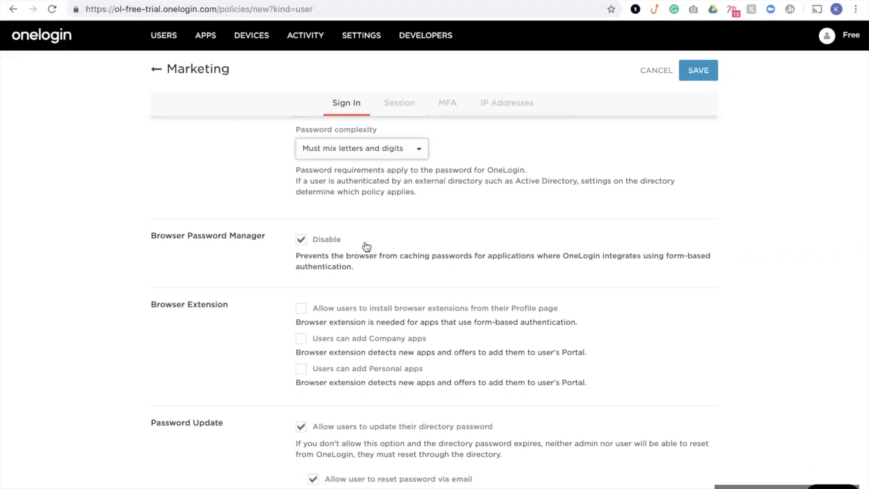
pyautogui.scroll(-2, 367, 246)
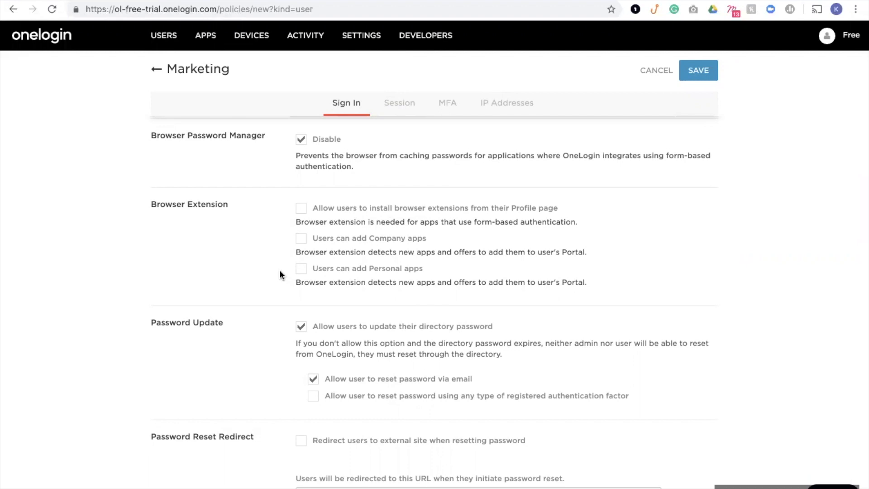
pyautogui.scroll(-3, 279, 273)
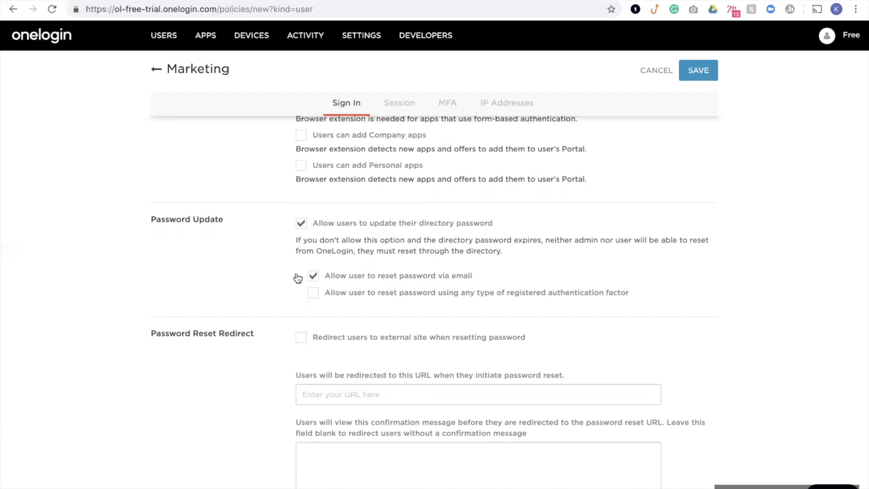
pyautogui.click(319, 298)
# Review the session's invalid login attempt limit and 15-minute lock period without changing them.
pyautogui.click(398, 107)
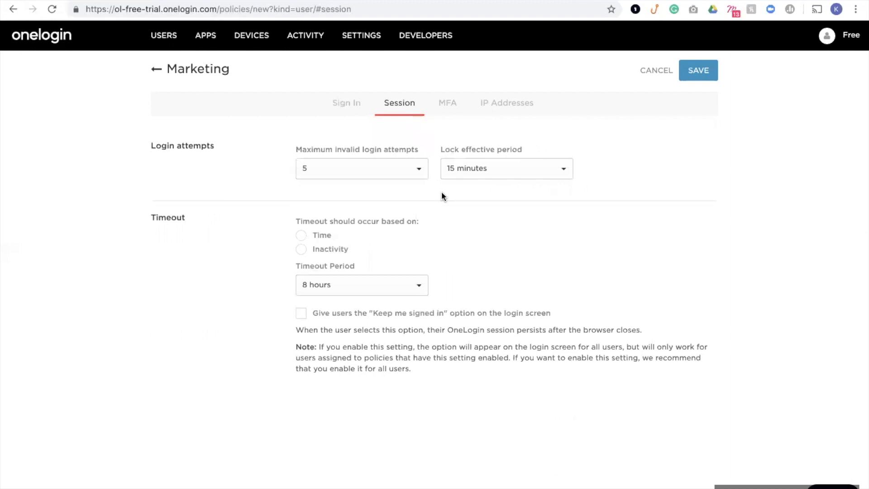
pyautogui.click(412, 170)
pyautogui.click(454, 169)
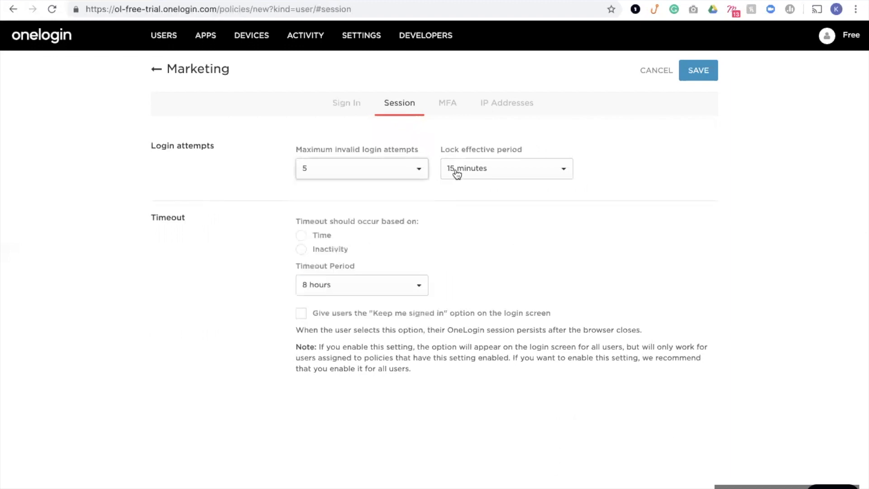
pyautogui.click(454, 168)
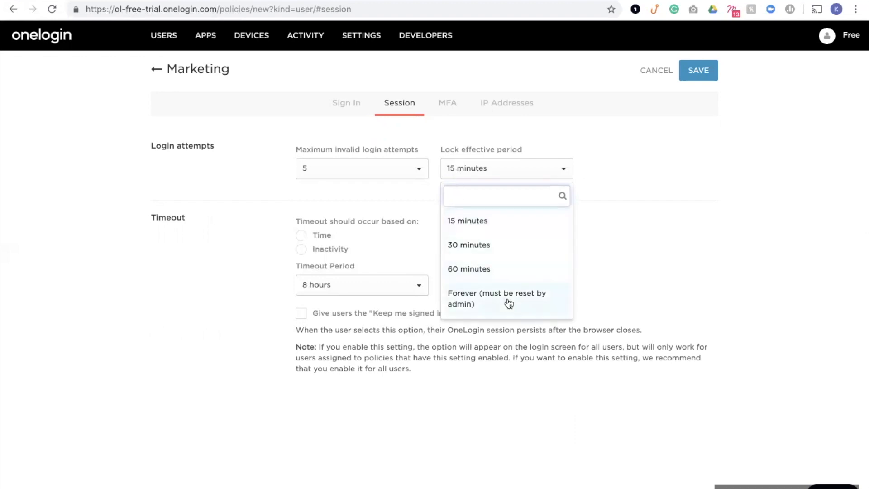
pyautogui.click(584, 282)
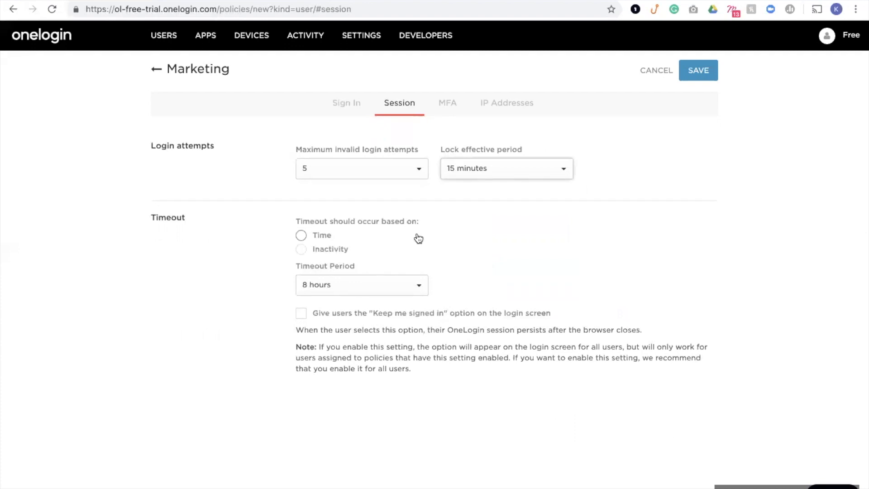
pyautogui.click(447, 108)
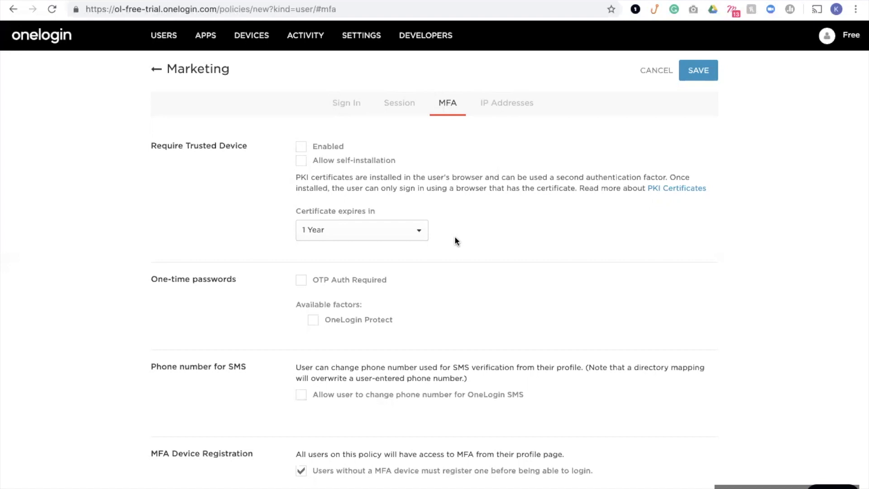
# Require OTP authentication with OneLogin Protect as the allowed factor.
pyautogui.click(300, 280)
pyautogui.click(313, 322)
pyautogui.moveTo(359, 39)
pyautogui.click(493, 106)
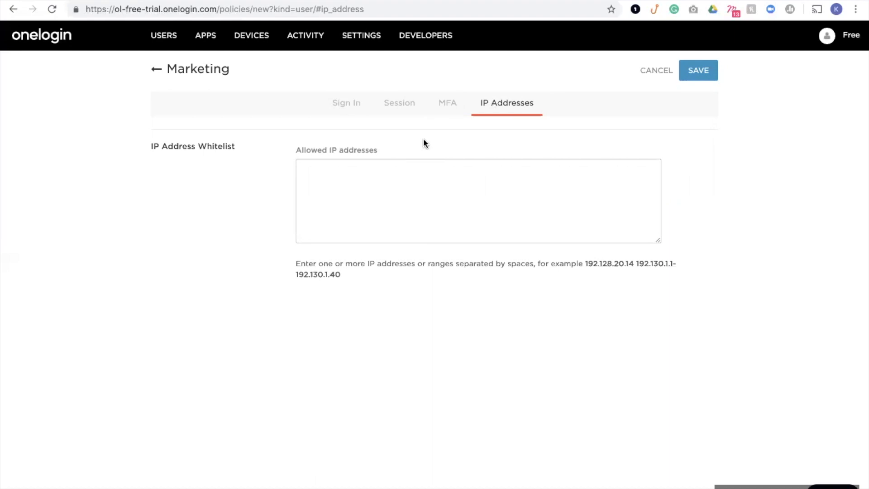
# Leave the allowed IP addresses empty and save the Marketing policy.
pyautogui.click(396, 177)
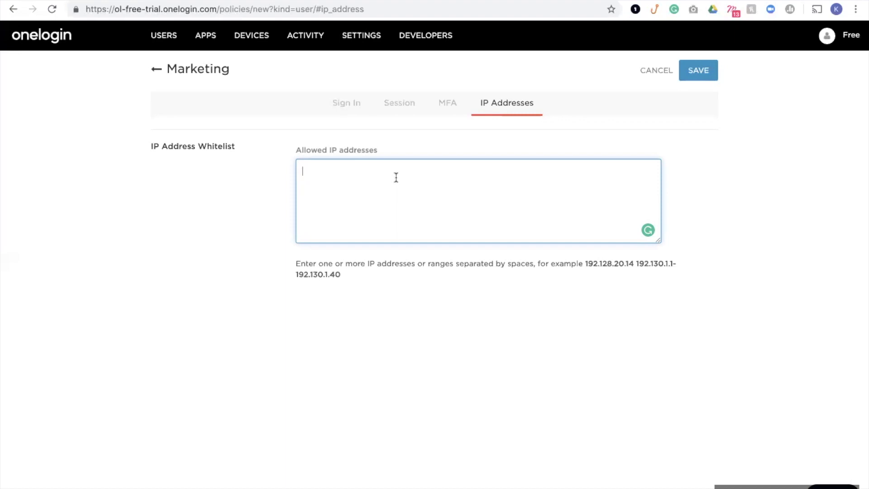
pyautogui.click(700, 77)
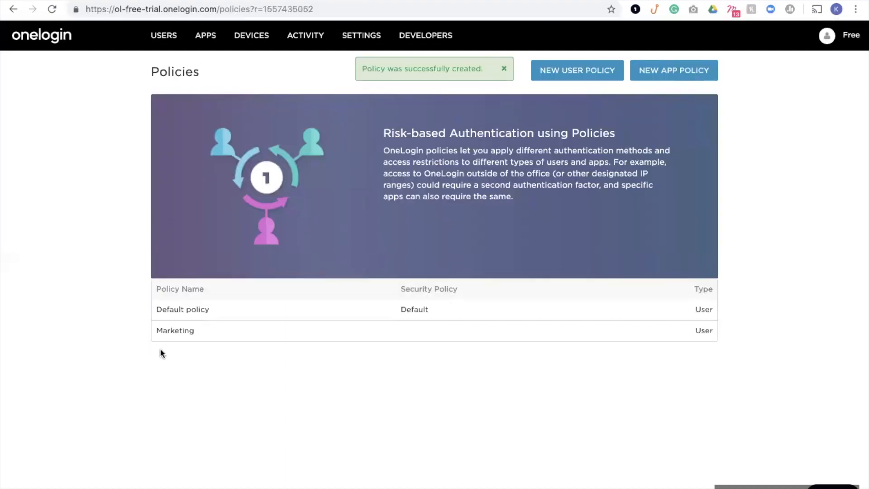
# Create a new group named 'Marketing Group' from the Groups page.
pyautogui.moveTo(162, 35)
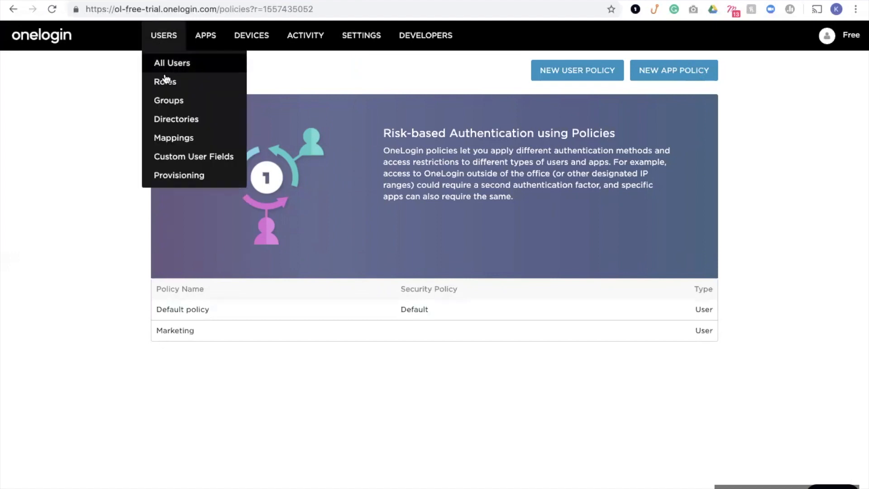
pyautogui.click(174, 102)
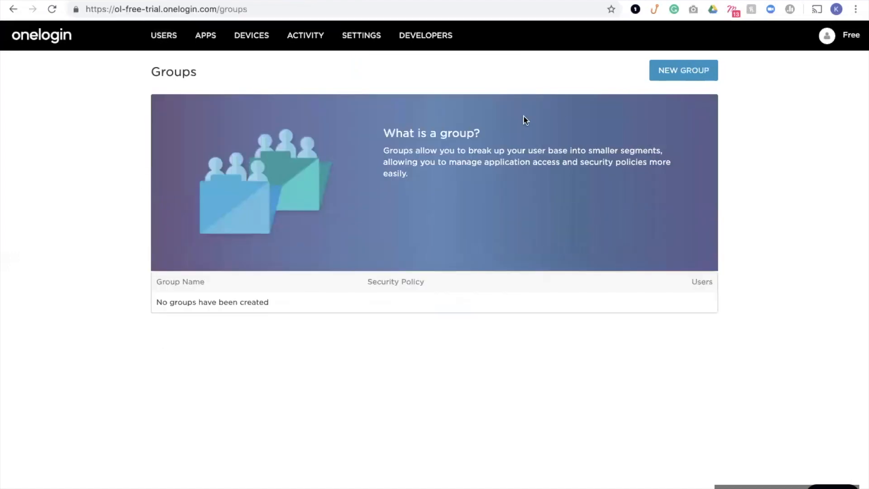
pyautogui.click(665, 76)
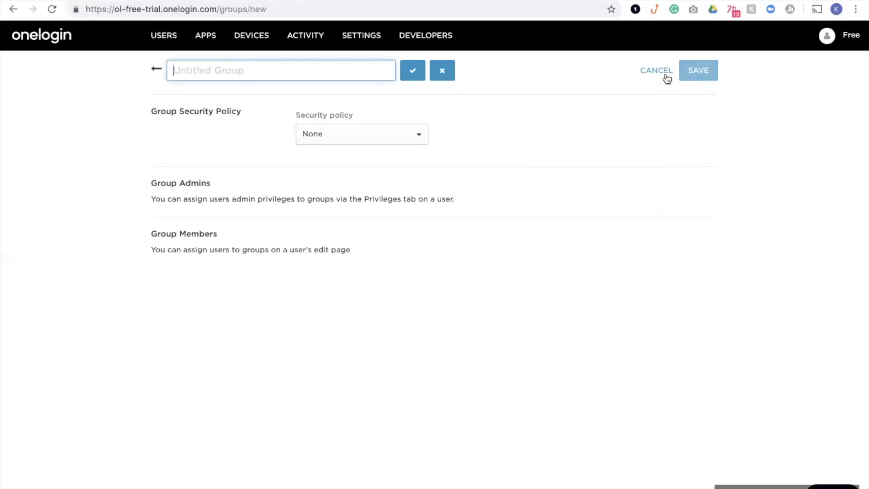
pyautogui.write('Marke')
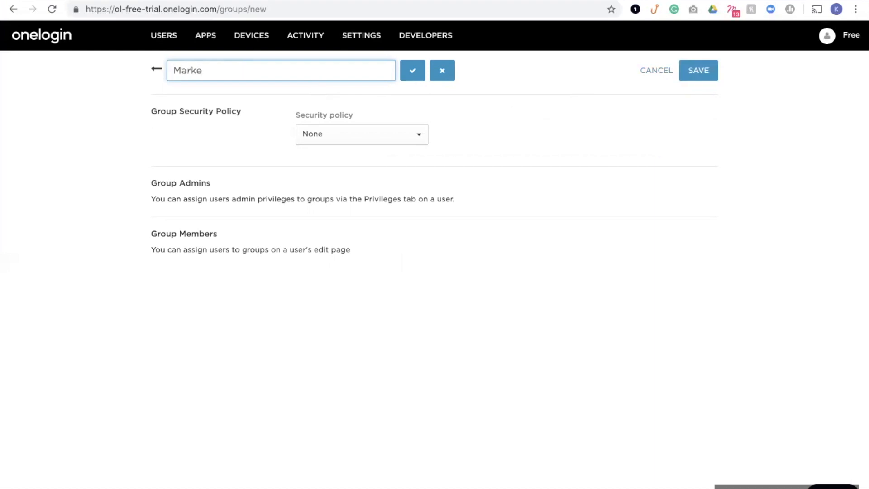
pyautogui.write('ting Group')
pyautogui.press('Return')
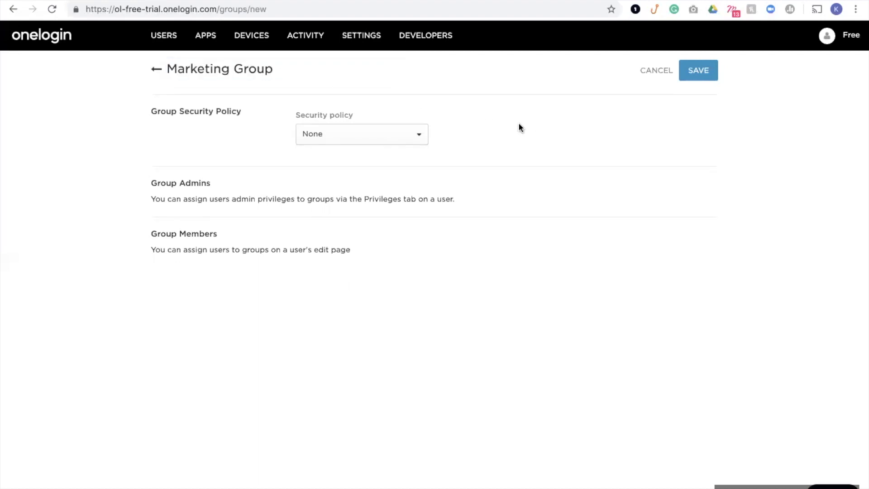
# Assign the Marketing security policy to the group and save it.
pyautogui.click(410, 140)
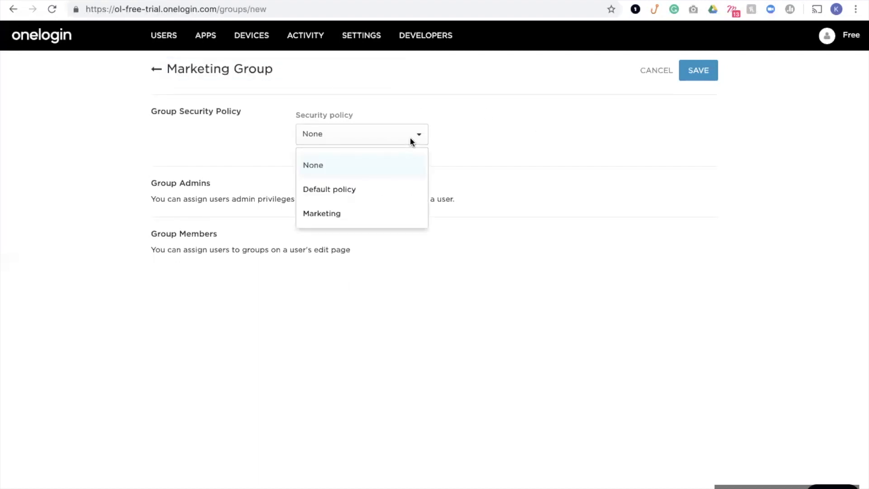
pyautogui.click(345, 217)
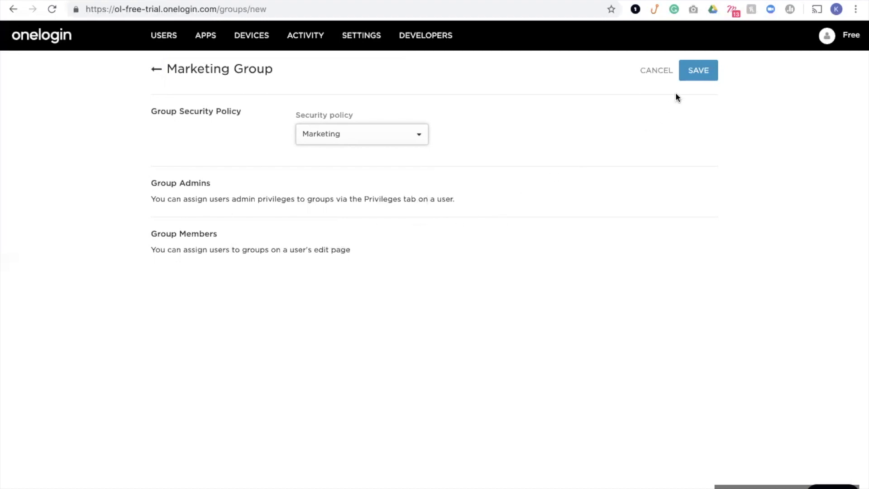
pyautogui.click(693, 73)
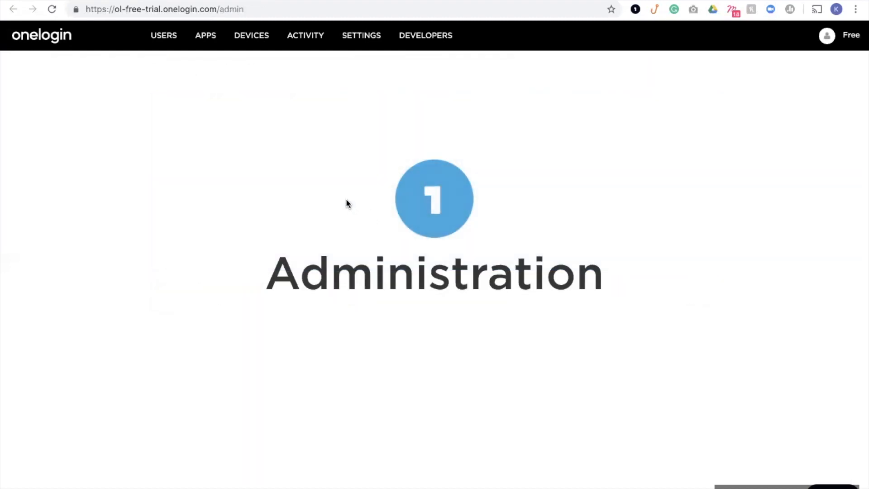
# From the All Users list, start a blank new user form.
pyautogui.moveTo(163, 35)
pyautogui.click(170, 64)
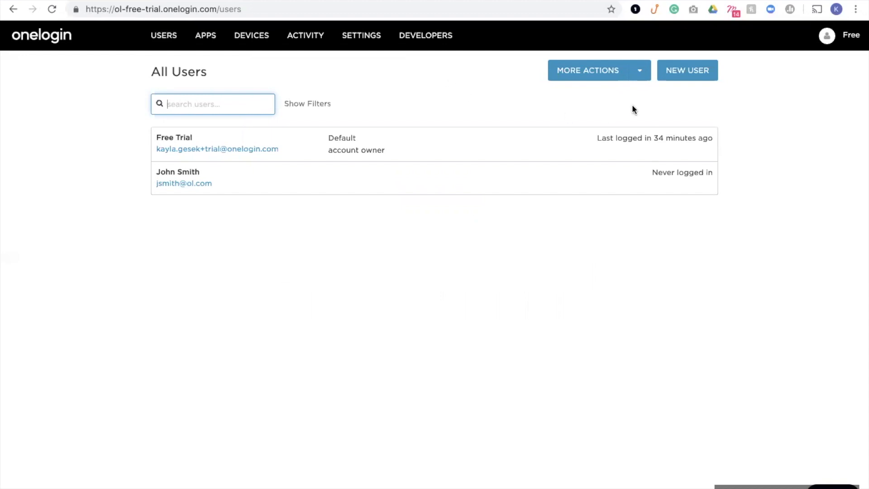
pyautogui.click(687, 76)
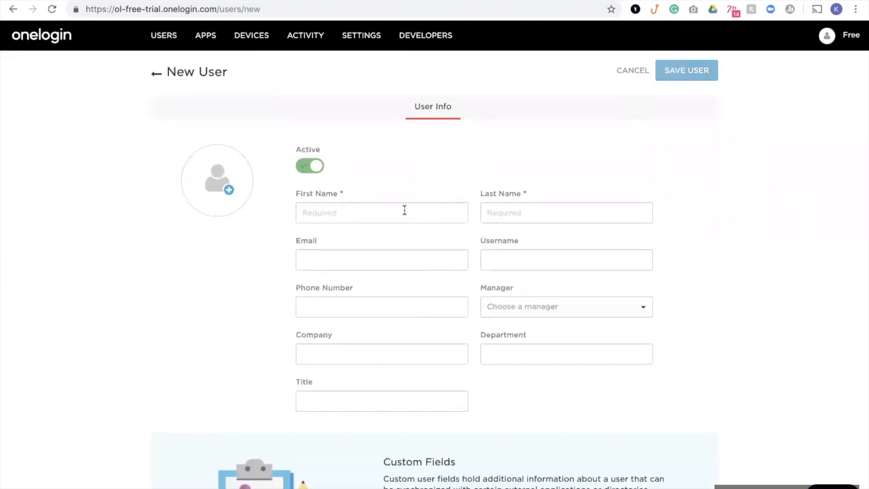
# Enter the user's first name, last name and e-mail, reusing the e-mail as username.
pyautogui.click(404, 210)
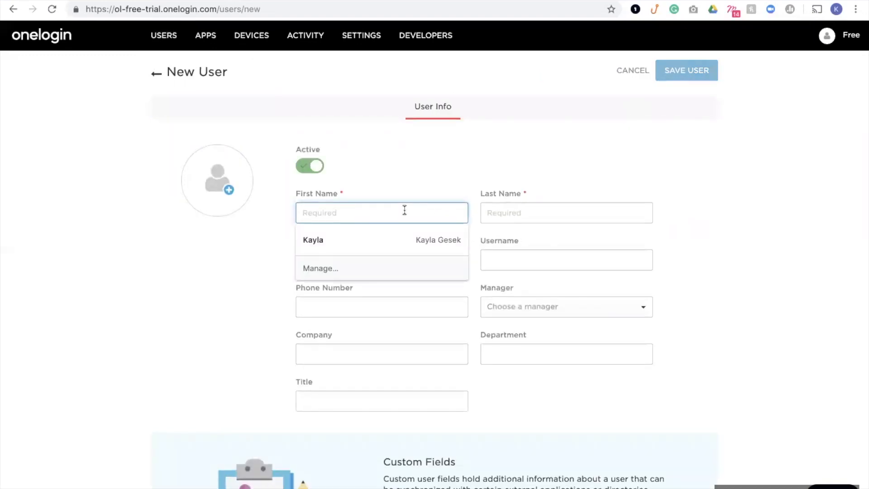
pyautogui.press('Tab')
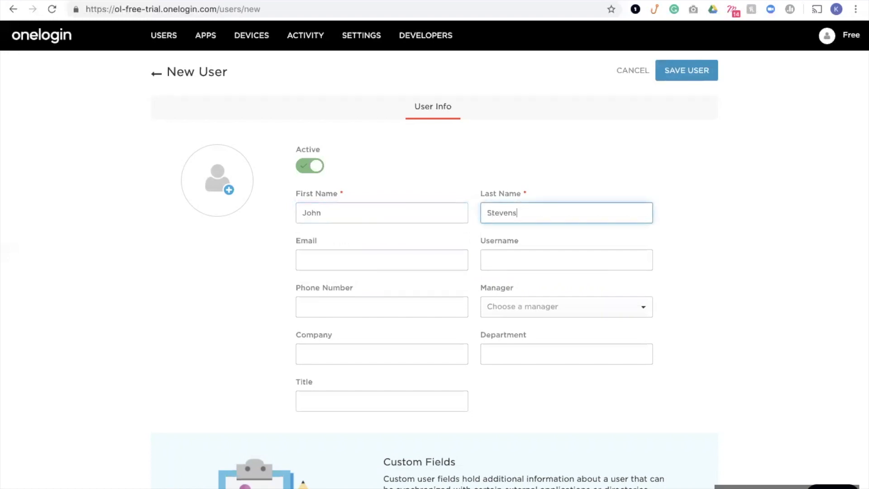
pyautogui.click(363, 254)
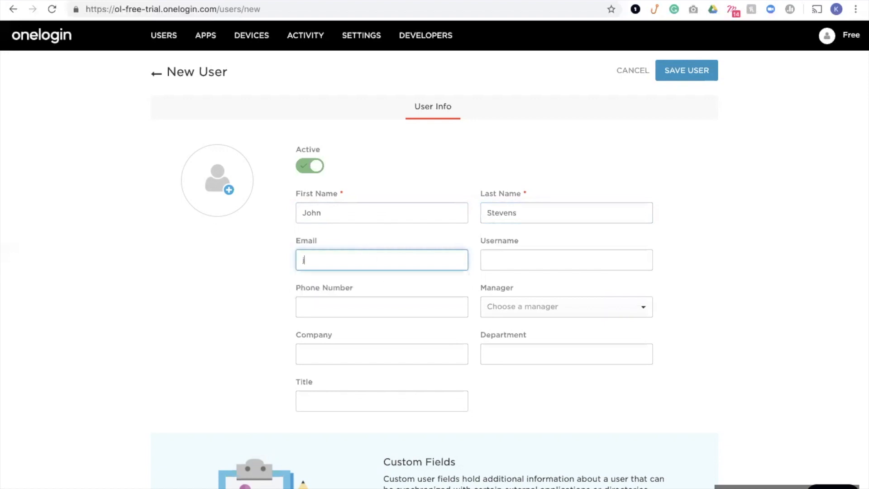
pyautogui.moveTo(366, 254); pyautogui.dragTo(296, 257)
pyautogui.hotkey('ctrl', 'c')
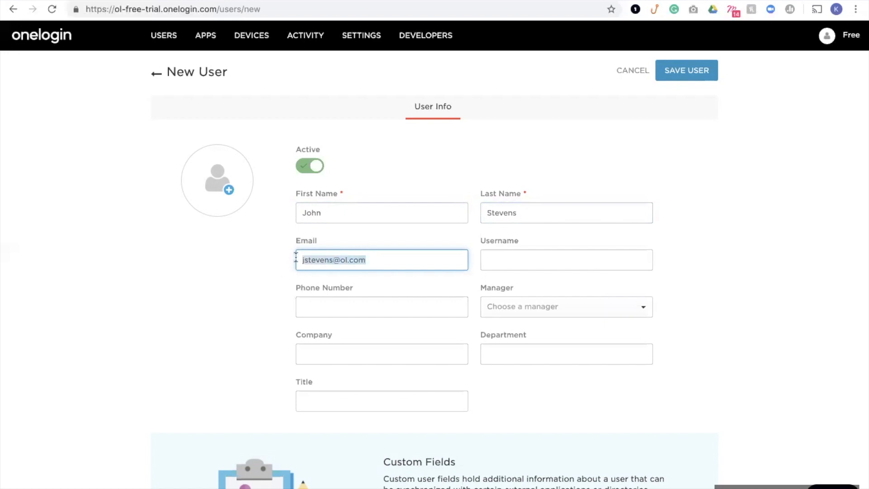
pyautogui.click(502, 256)
pyautogui.hotkey('ctrl', 'v')
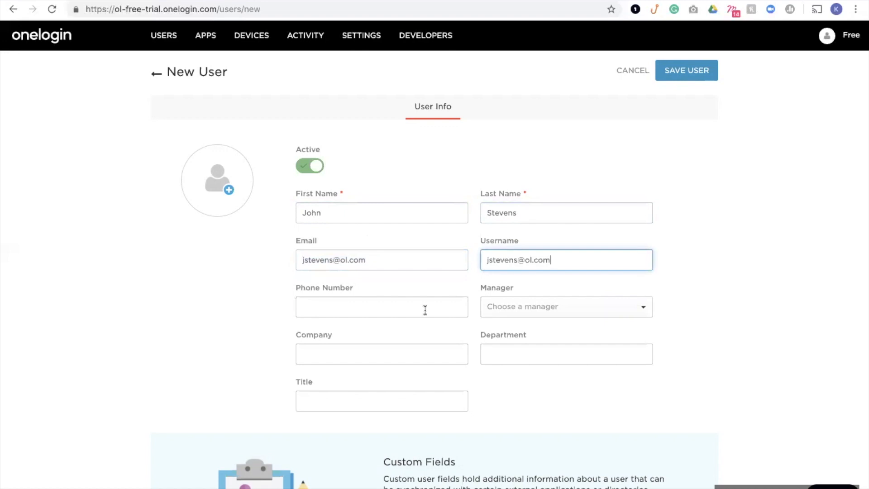
# Set the Marketing Manager as manager, department Marketing, title Associate, company Acme, and save.
pyautogui.click(538, 312)
pyautogui.write('john')
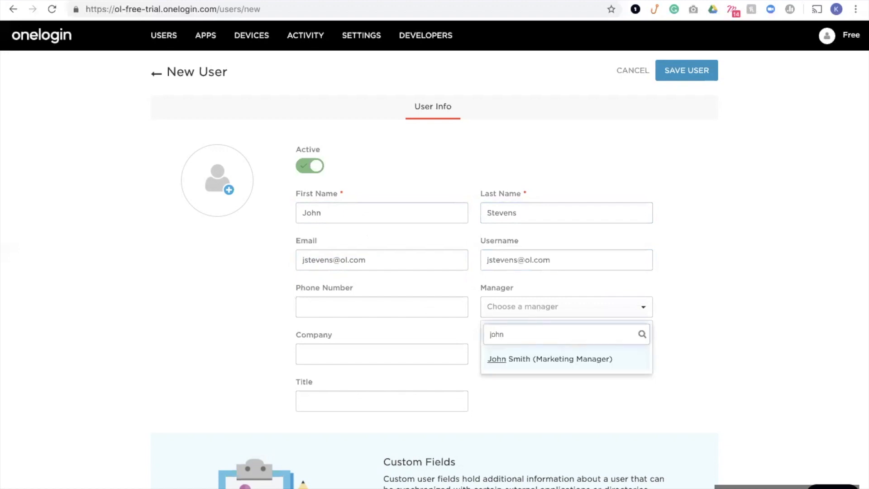
pyautogui.click(548, 357)
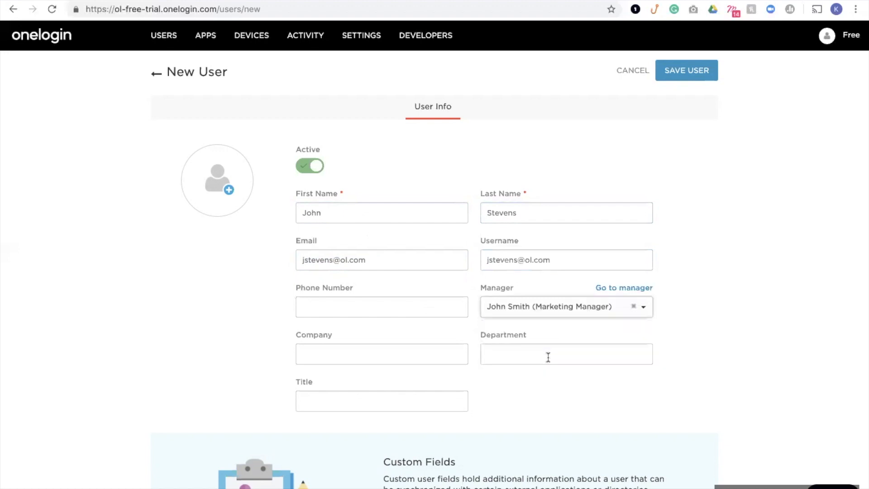
pyautogui.click(548, 358)
pyautogui.write('Marketing')
pyautogui.click(407, 395)
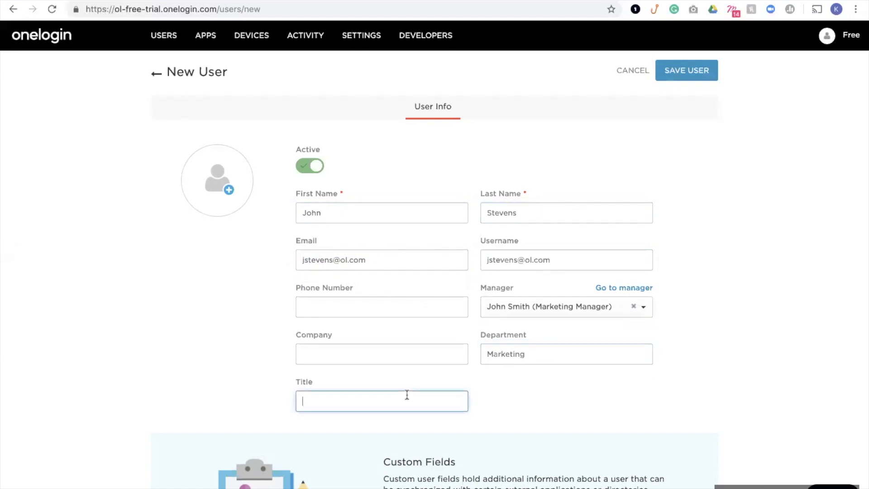
pyautogui.write('Associate')
pyautogui.click(351, 353)
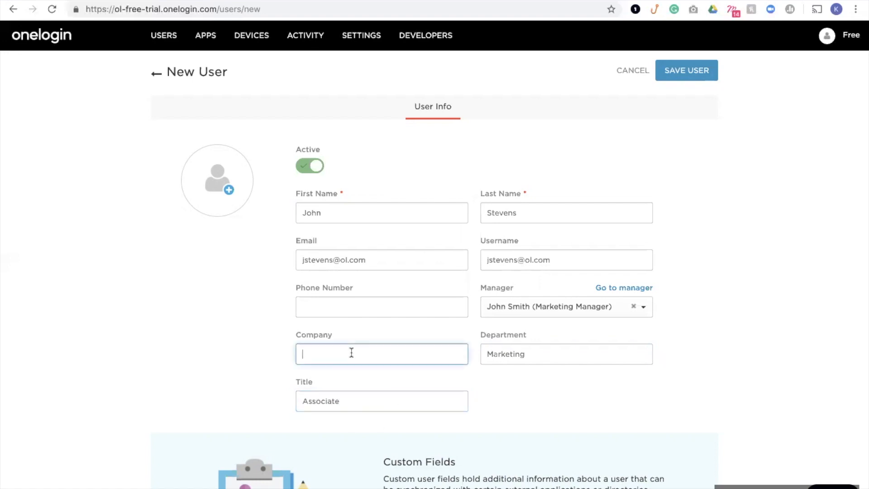
pyautogui.write('Acme')
pyautogui.click(574, 403)
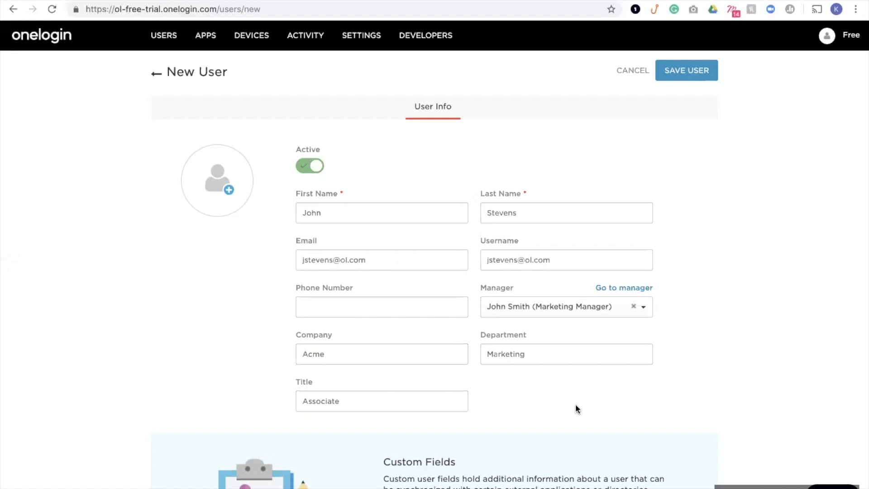
pyautogui.click(694, 71)
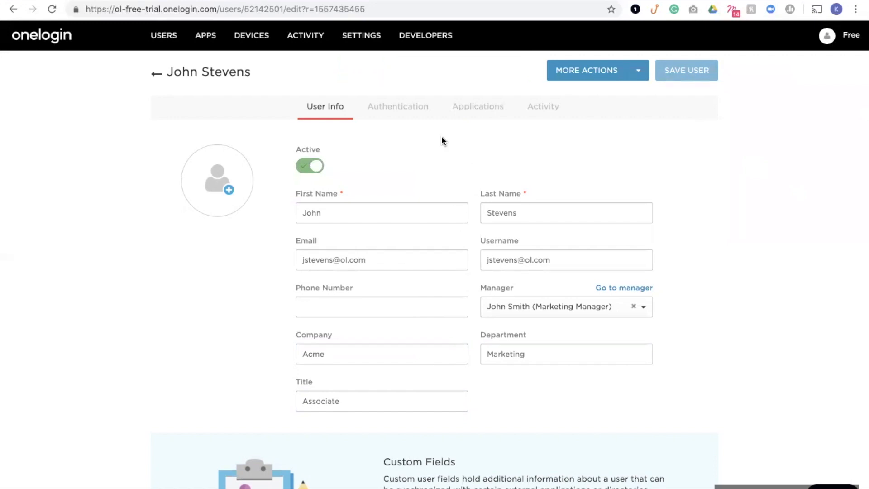
# Set the user's group to Marketing Group, keeping OneLogin as the authentication source.
pyautogui.click(407, 114)
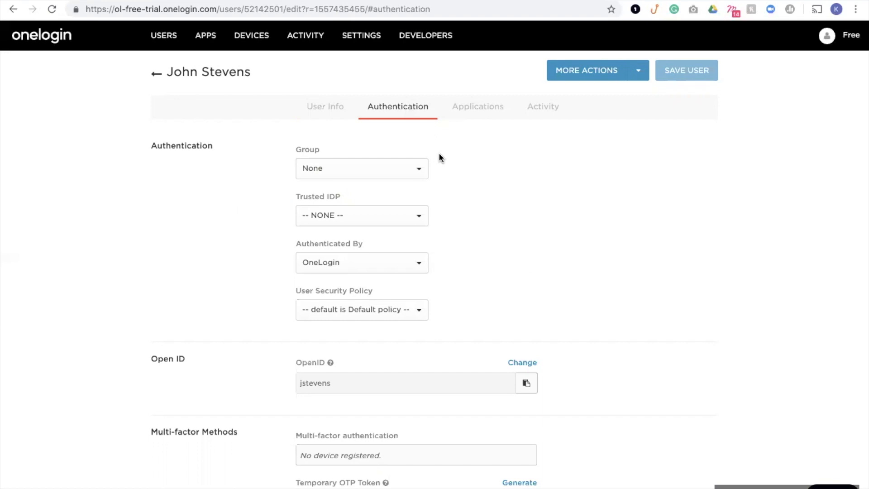
pyautogui.click(415, 170)
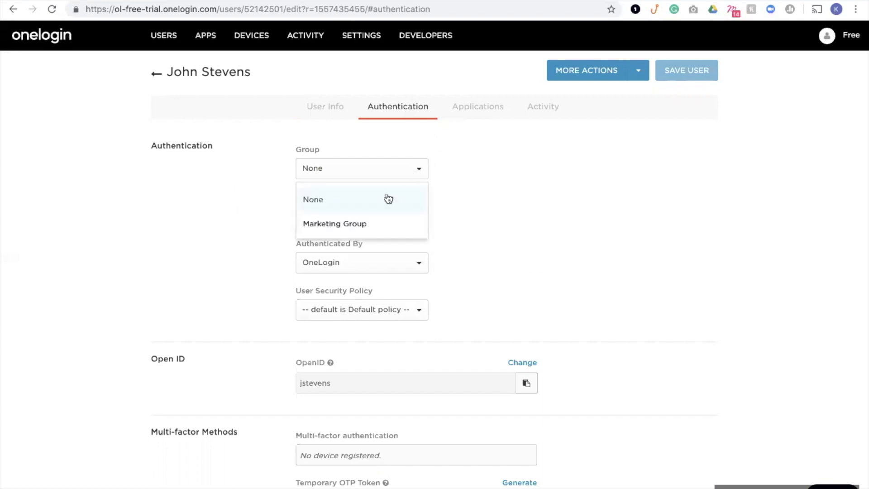
pyautogui.click(368, 227)
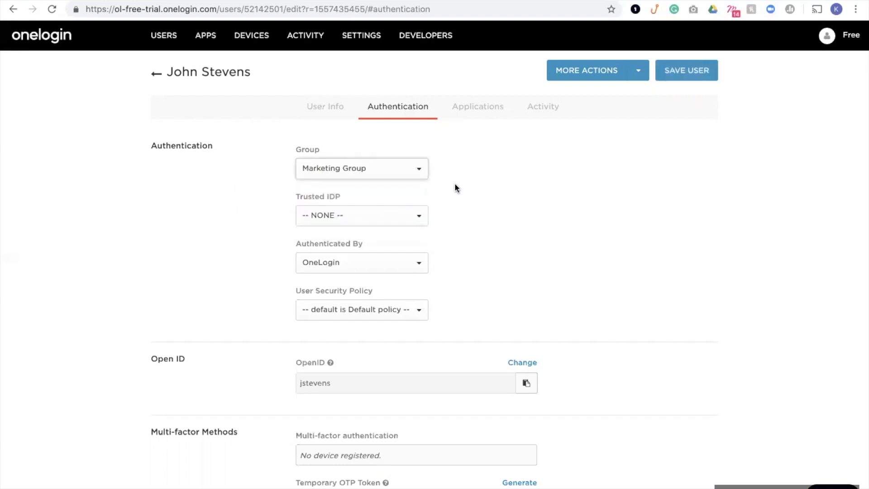
pyautogui.click(413, 267)
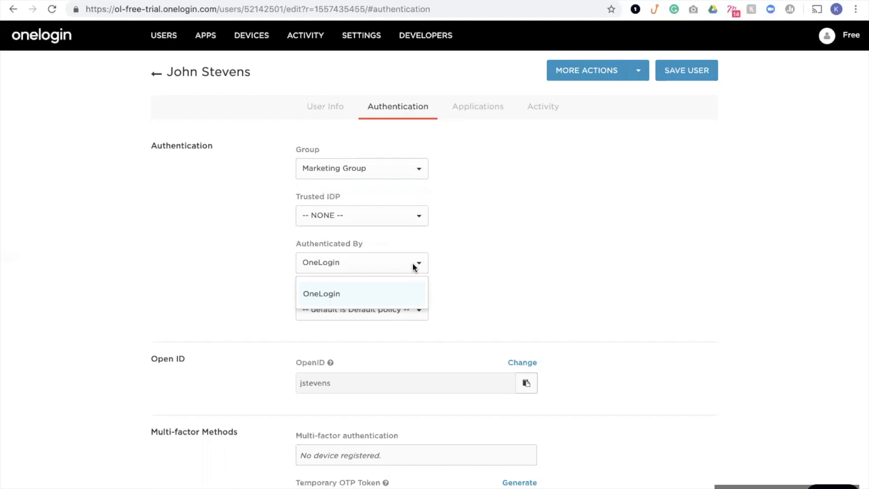
pyautogui.click(466, 197)
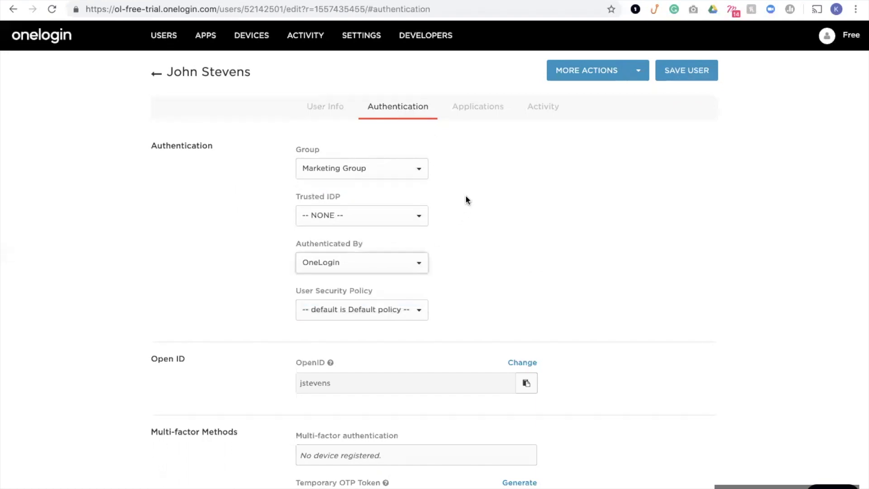
pyautogui.click(461, 107)
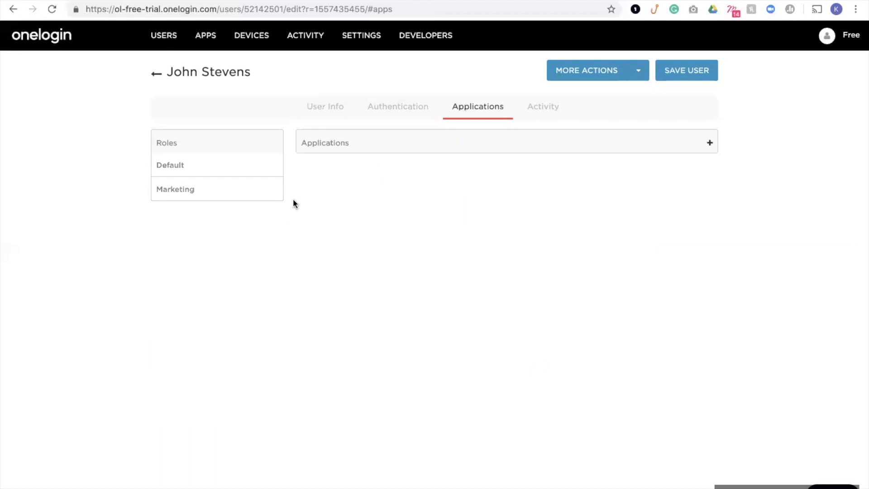
# Save the user with the Marketing role for Salesforce access, then open the More Actions menu.
pyautogui.moveTo(188, 189)
pyautogui.click(683, 71)
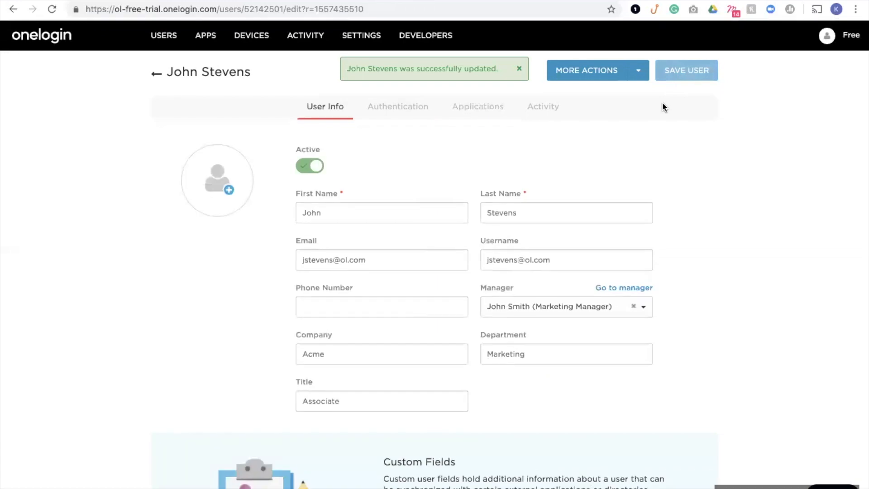
pyautogui.click(478, 106)
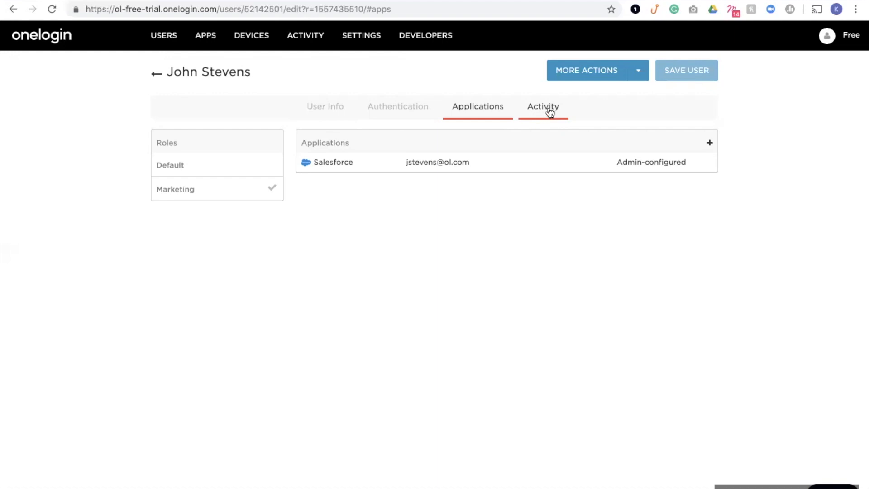
pyautogui.click(639, 74)
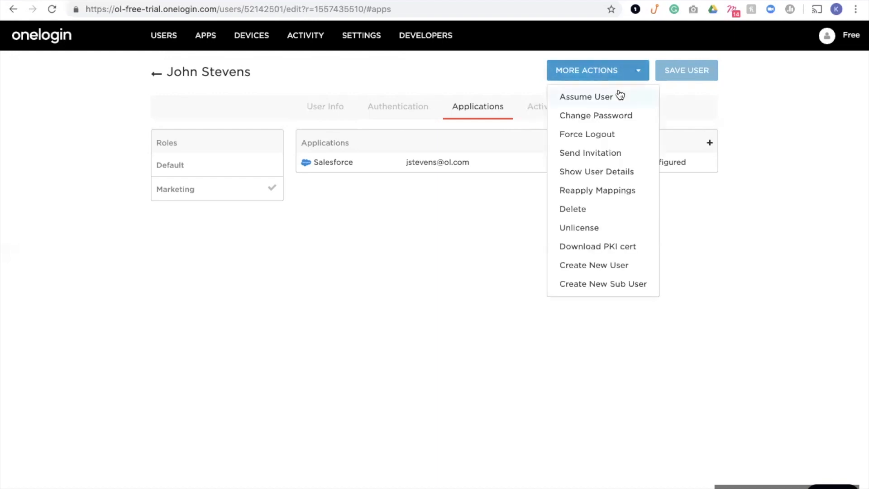